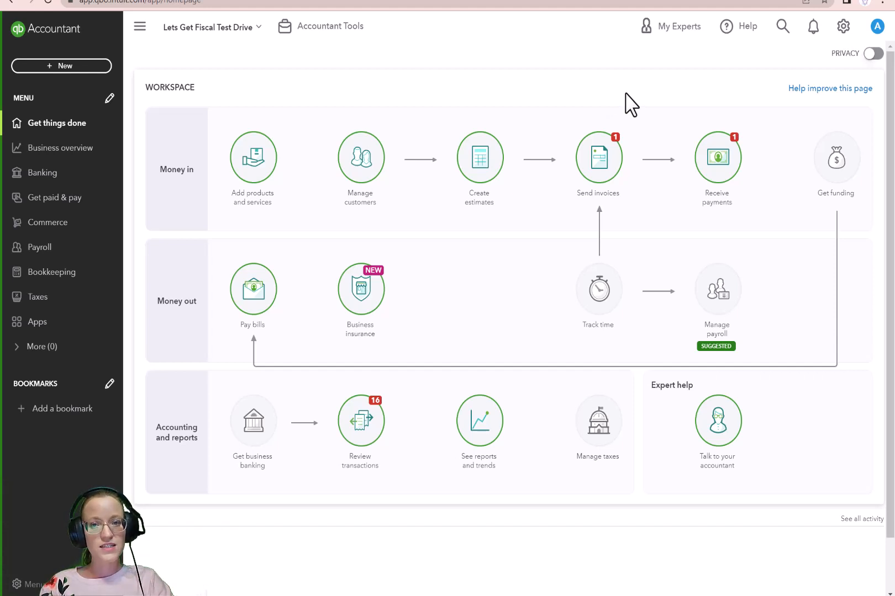
Step: Create a new invoice style from the company's custom form styles
{"action": "left_click", "coordinate": [842, 27]}
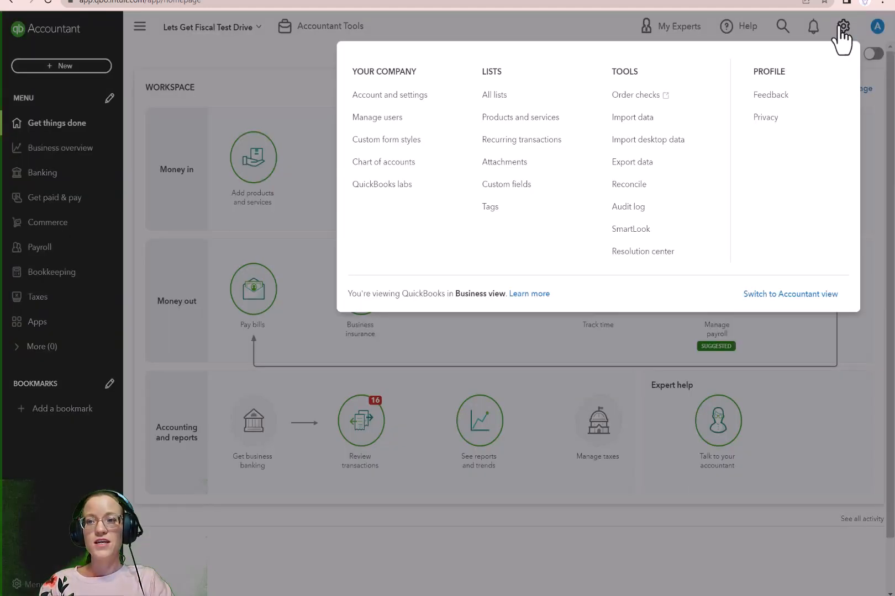
{"action": "left_click", "coordinate": [439, 147]}
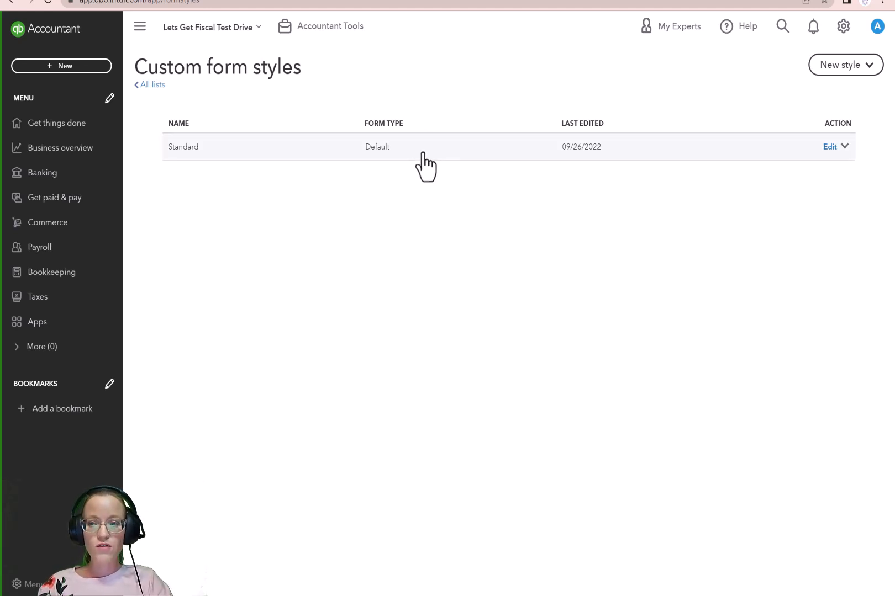
{"action": "left_click", "coordinate": [831, 69]}
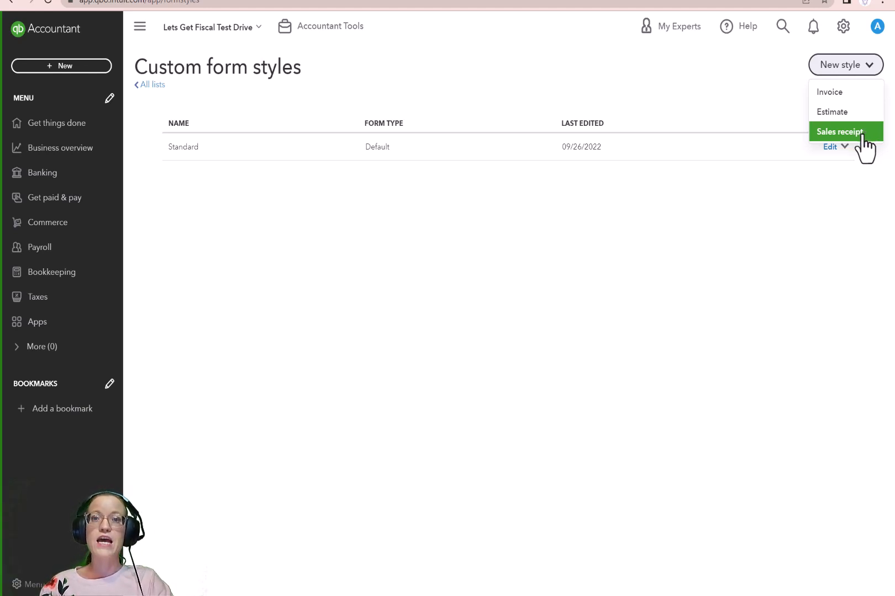
{"action": "left_click", "coordinate": [860, 102]}
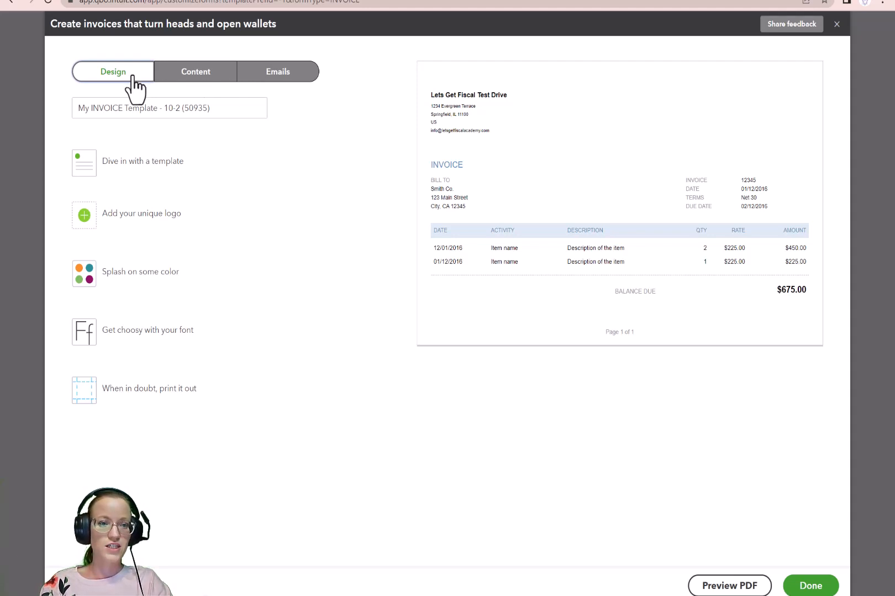
Step: Name the new invoice template Custom Invoice 2023
{"action": "left_click", "coordinate": [93, 108]}
{"action": "triple_click", "coordinate": [93, 108]}
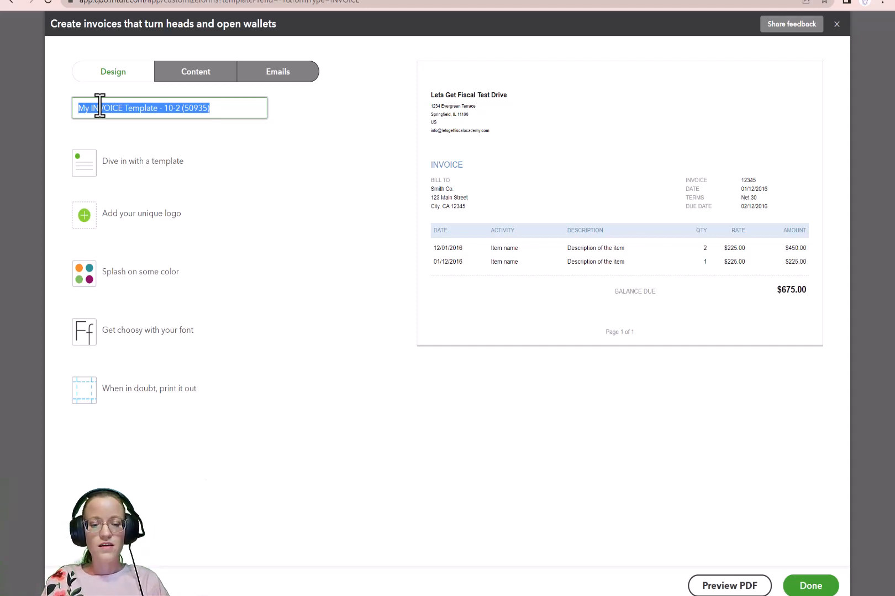
{"action": "type", "text": "Custom "}
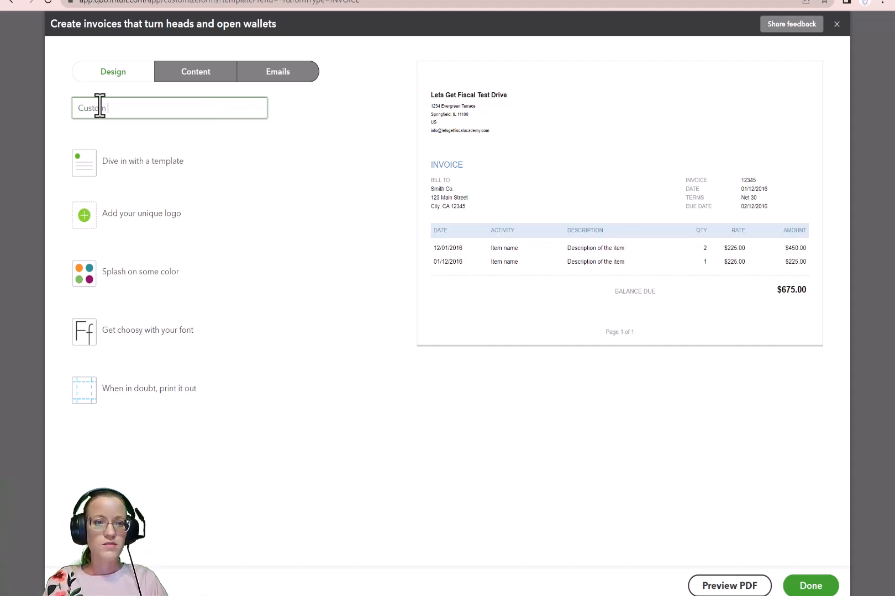
{"action": "type", "text": "Invoice 202"}
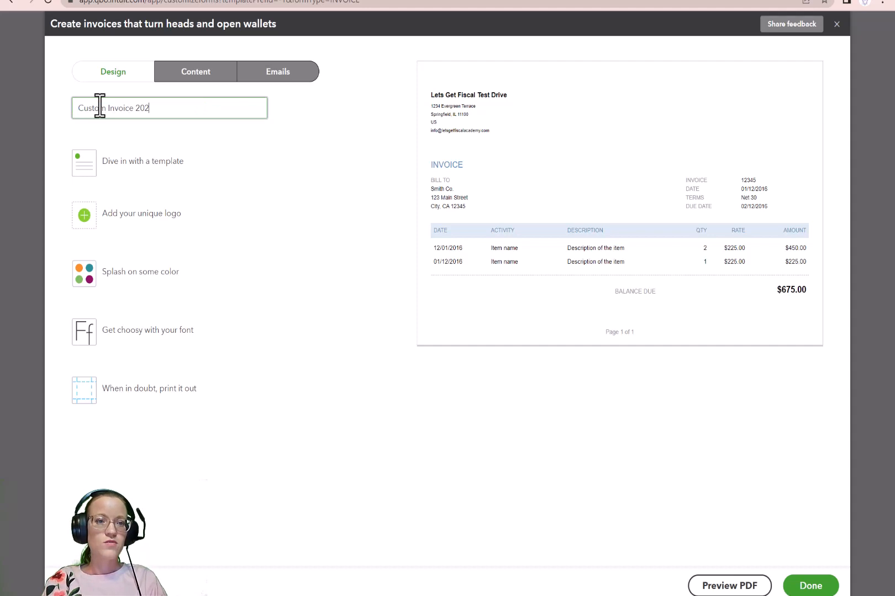
{"action": "type", "text": "3"}
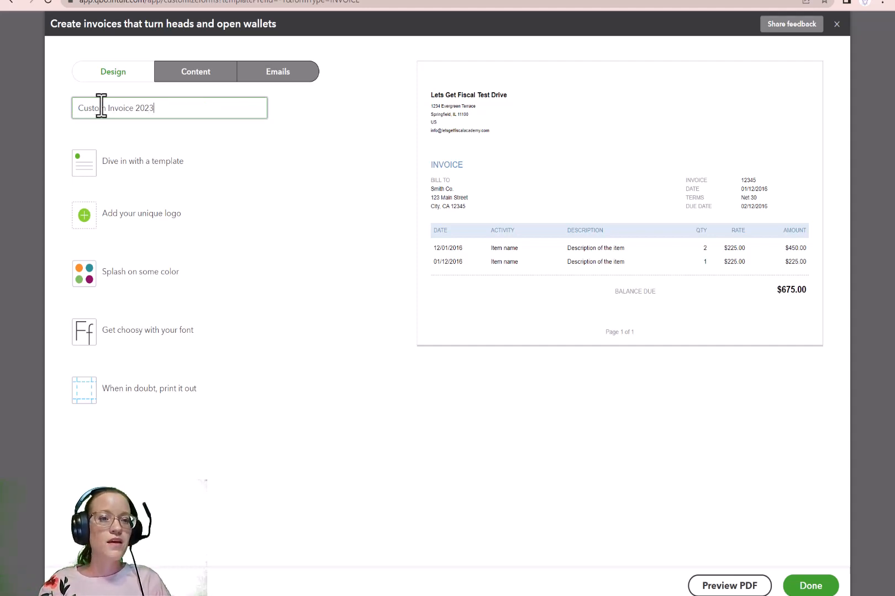
Step: Try the Modern, Fresh, Bold and Friendly layouts, and apply the Airy classic template to the invoice
{"action": "left_click", "coordinate": [139, 180]}
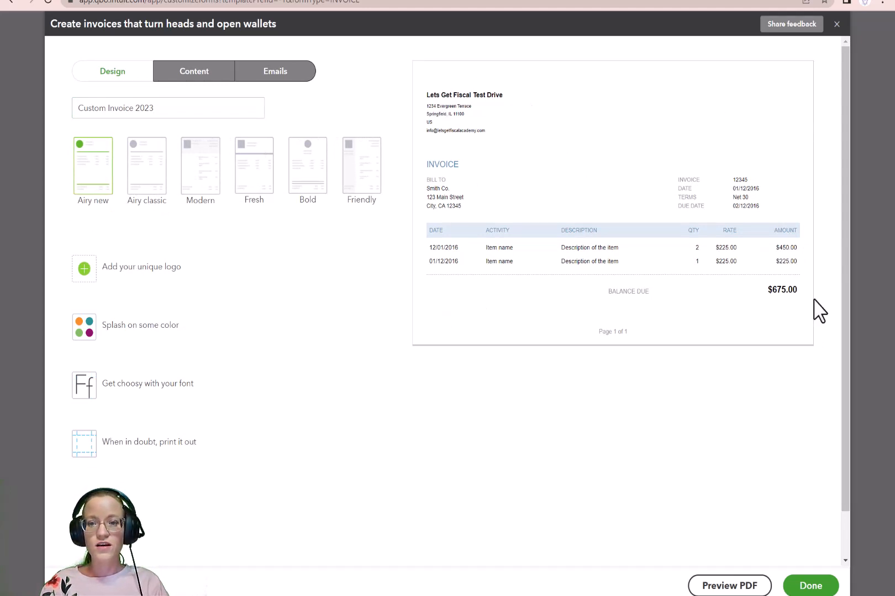
{"action": "left_click", "coordinate": [202, 173]}
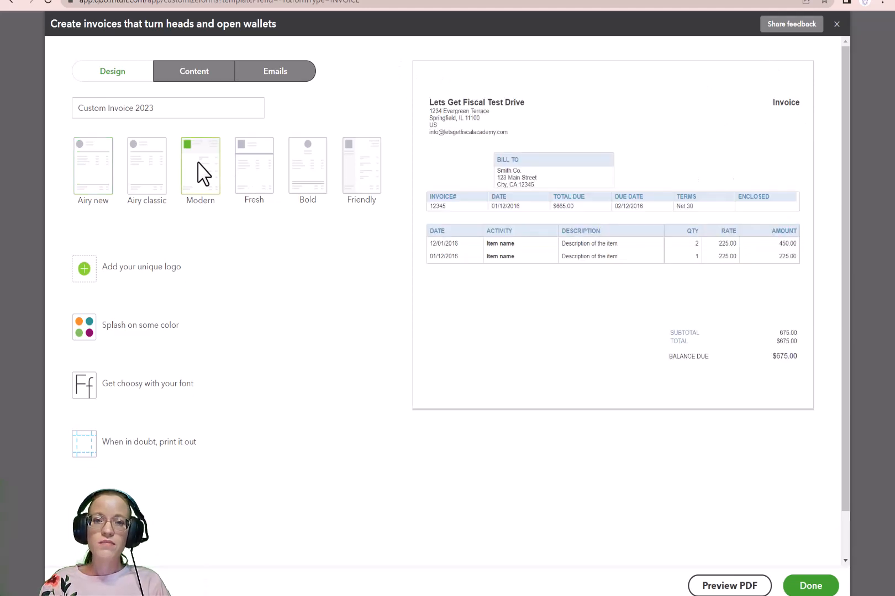
{"action": "left_click", "coordinate": [248, 181]}
{"action": "left_click", "coordinate": [314, 179]}
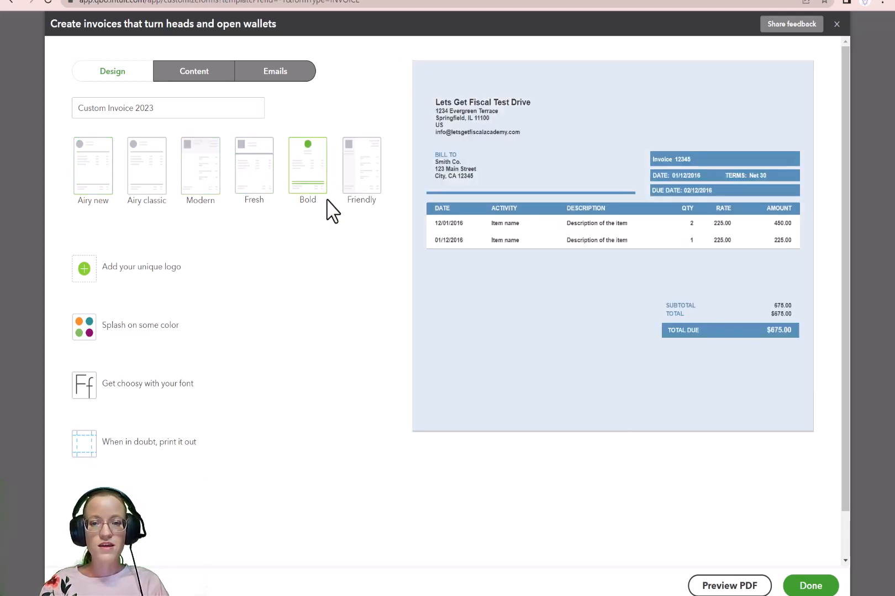
{"action": "left_click", "coordinate": [370, 175]}
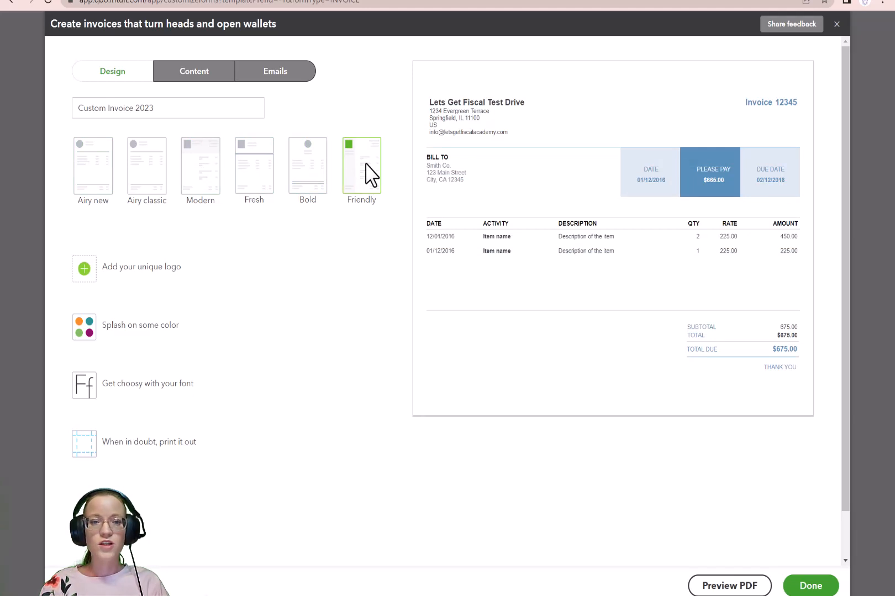
{"action": "left_click", "coordinate": [205, 171]}
{"action": "left_click", "coordinate": [148, 175]}
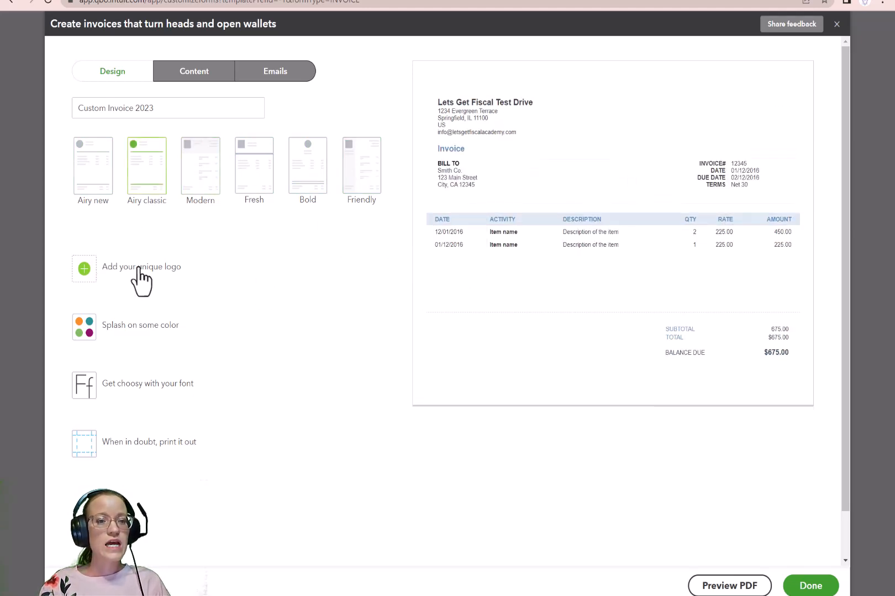
Step: Set the invoice's accent color to dark red #82001d and its font to Helvetica
{"action": "left_click", "coordinate": [127, 327]}
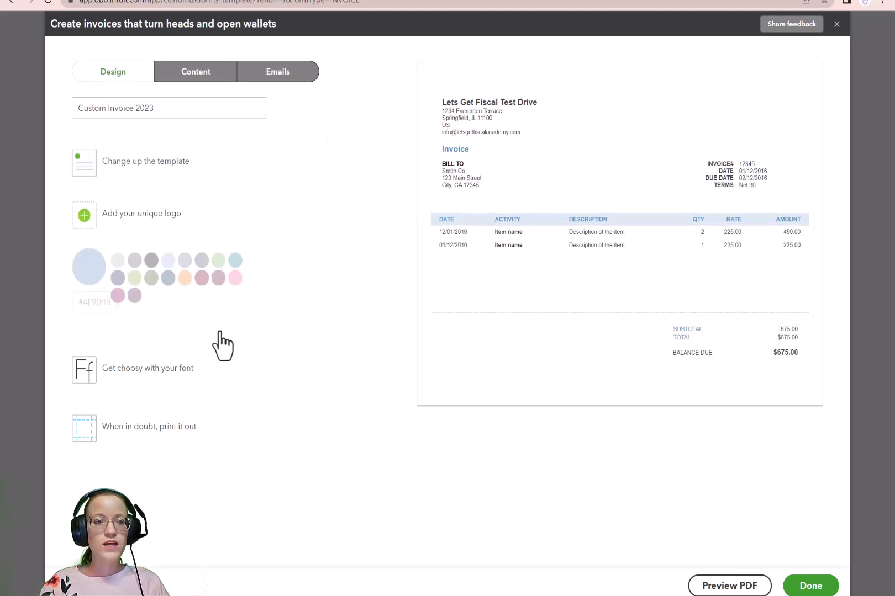
{"action": "left_click", "coordinate": [197, 277]}
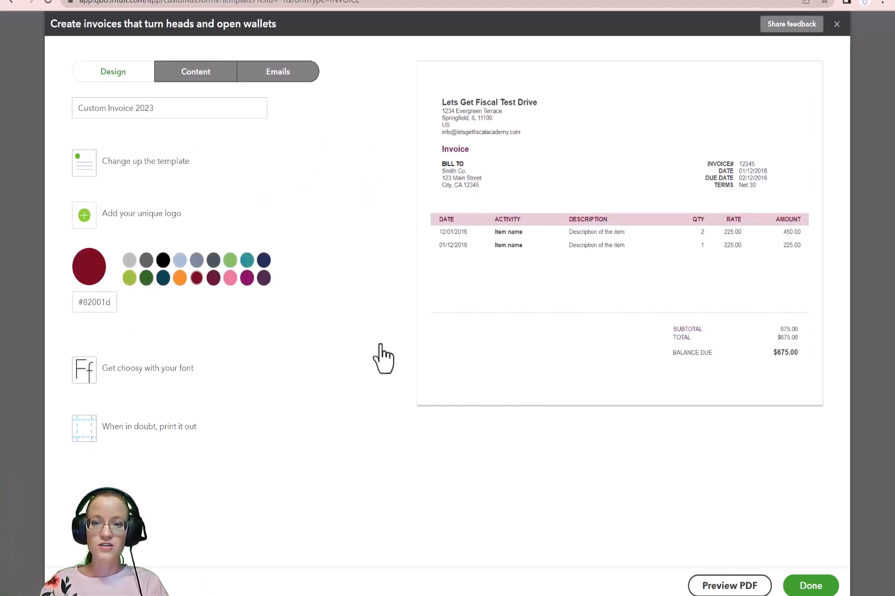
{"action": "left_click", "coordinate": [148, 369]}
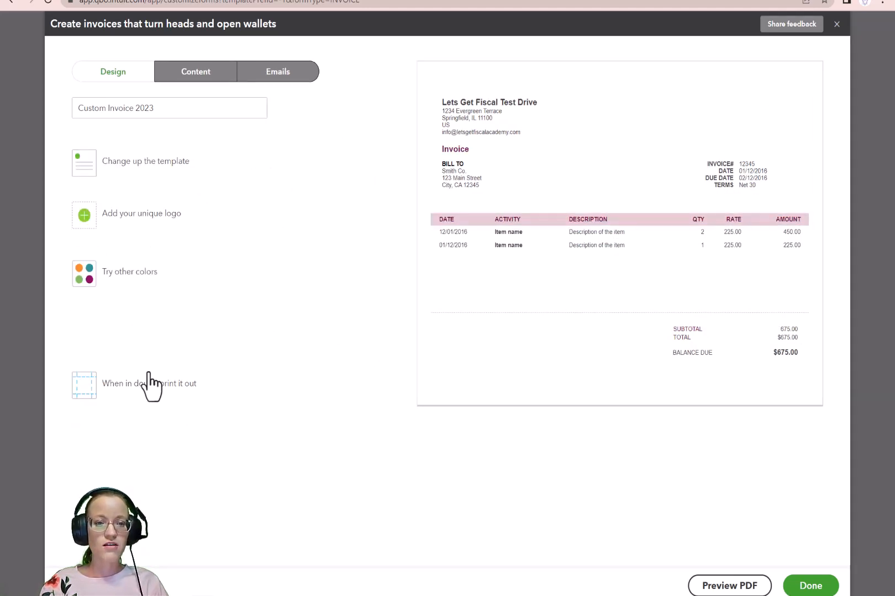
{"action": "left_click", "coordinate": [121, 321]}
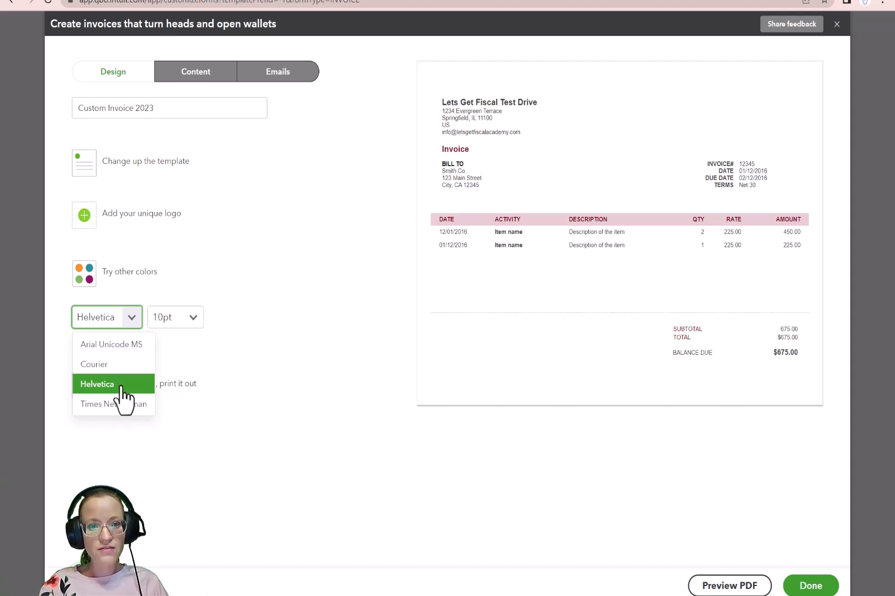
{"action": "left_click", "coordinate": [117, 387]}
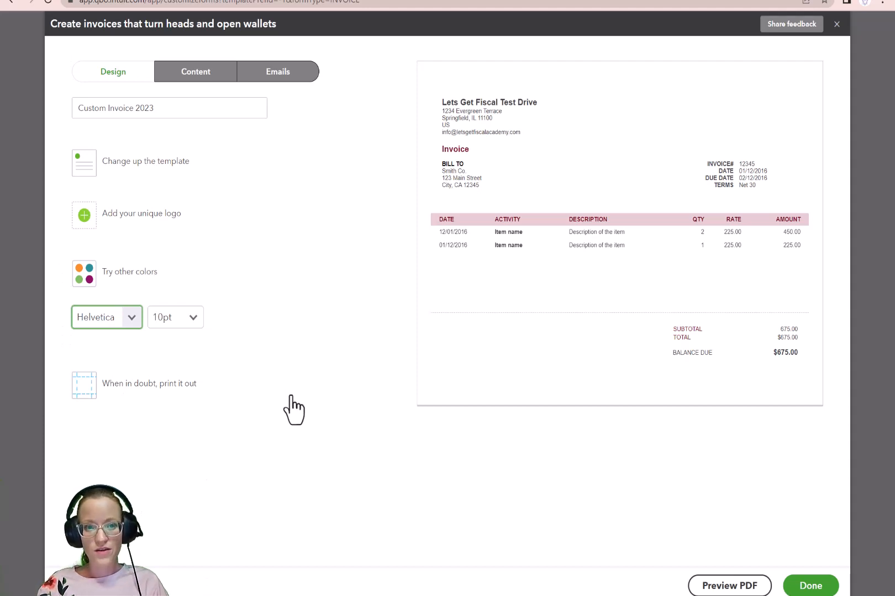
Step: Change the invoice's form name in the header content to Investment and remove the Product/Service column from the activity table
{"action": "left_click", "coordinate": [187, 77]}
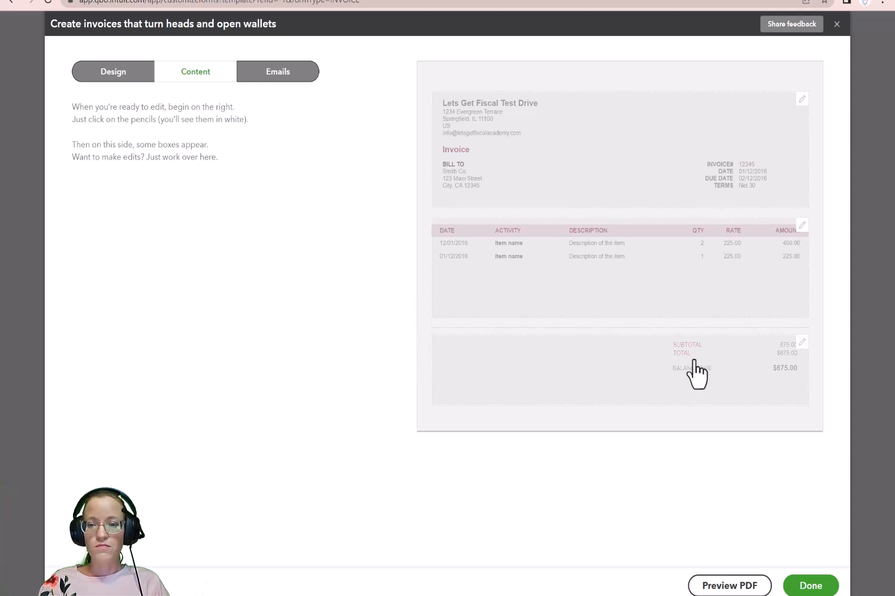
{"action": "left_click", "coordinate": [494, 149]}
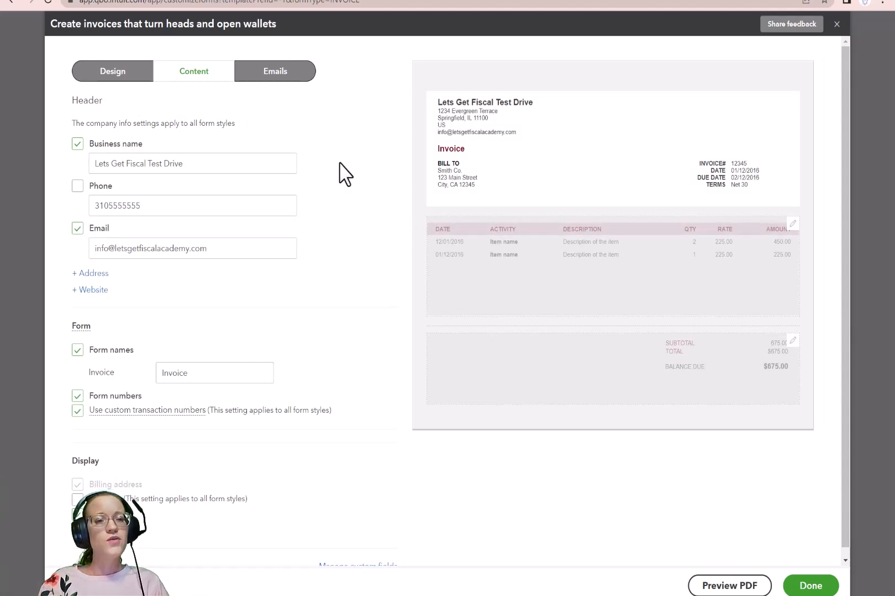
{"action": "scroll", "coordinate": [348, 234], "scroll_direction": "down", "scroll_amount": 1}
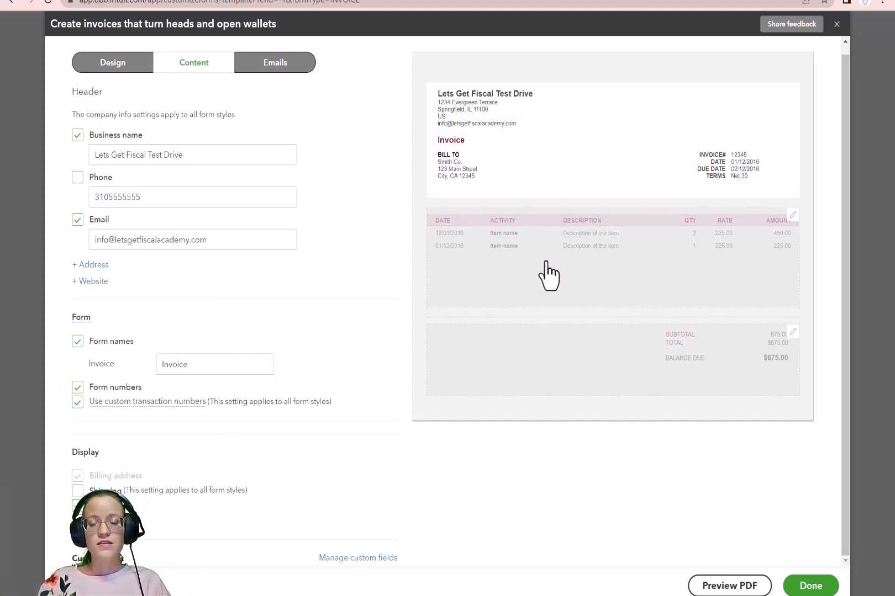
{"action": "double_click", "coordinate": [192, 365]}
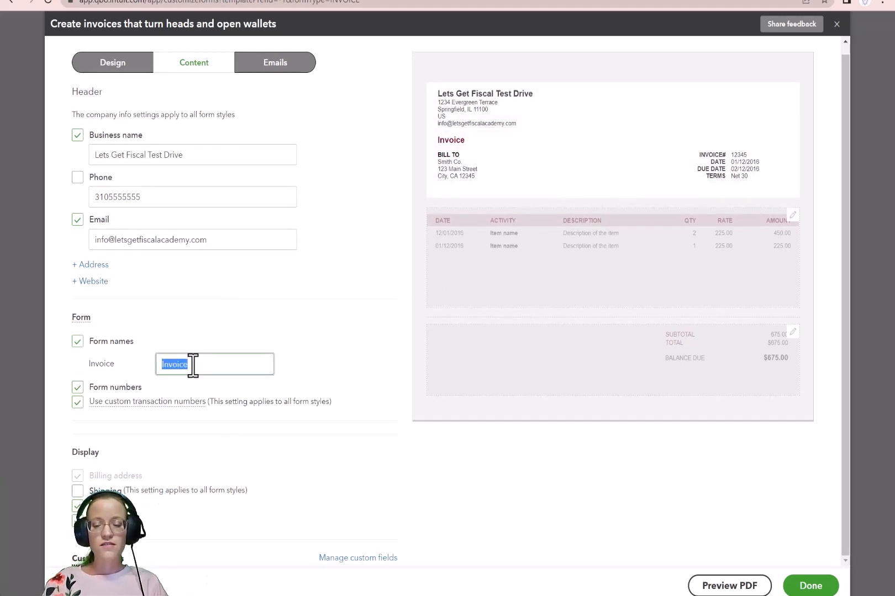
{"action": "type", "text": "Invest"}
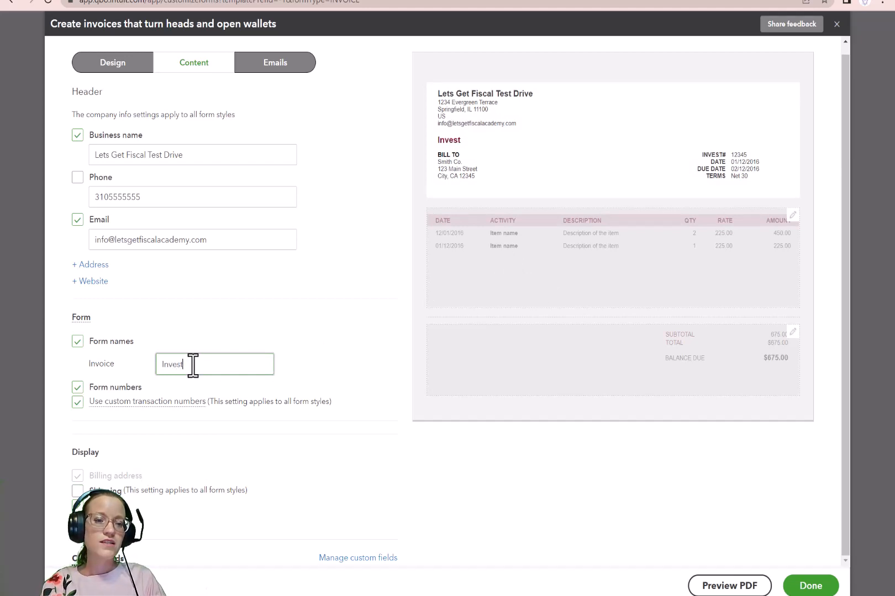
{"action": "type", "text": "ment"}
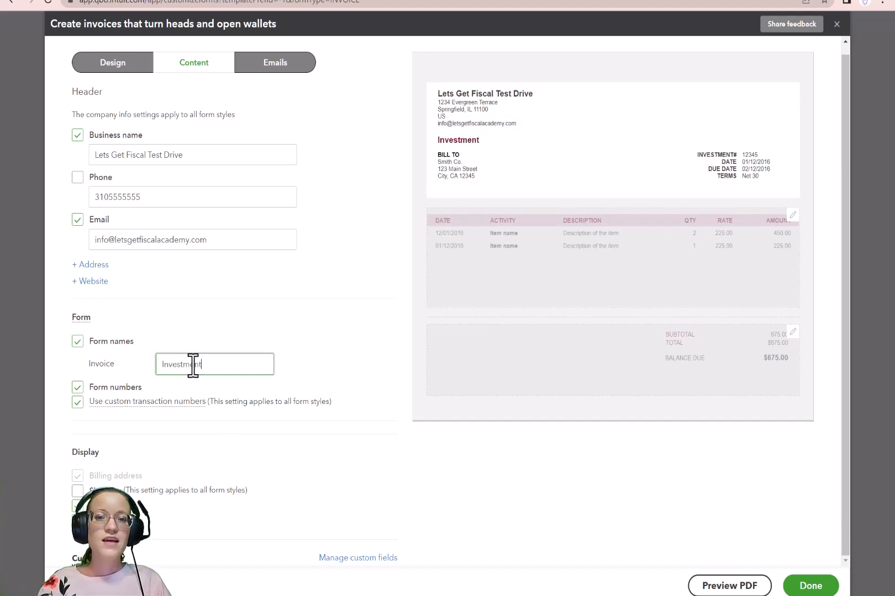
{"action": "left_click", "coordinate": [520, 279]}
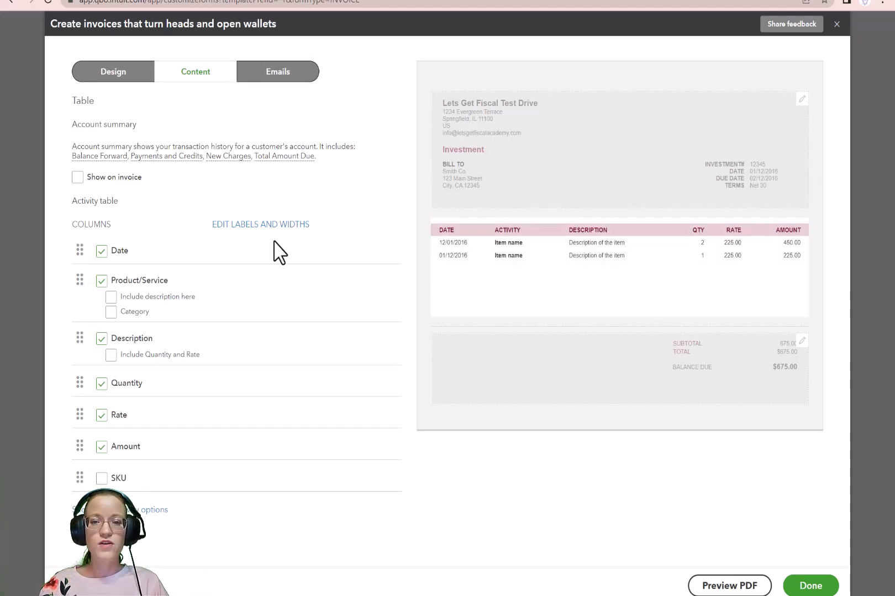
{"action": "left_click", "coordinate": [101, 283]}
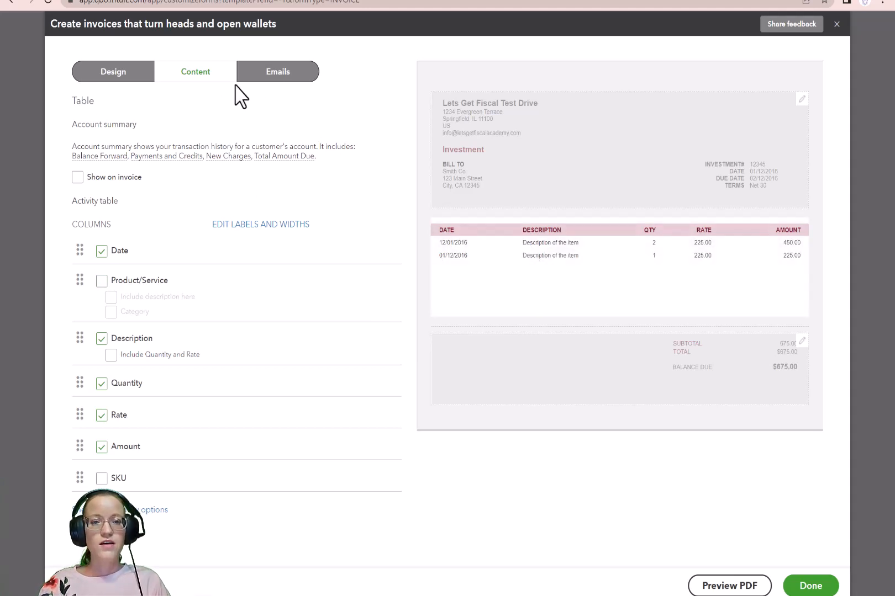
Step: Review the email settings for the invoice, including the customer messages of the standard email and the reminder email
{"action": "left_click", "coordinate": [276, 76]}
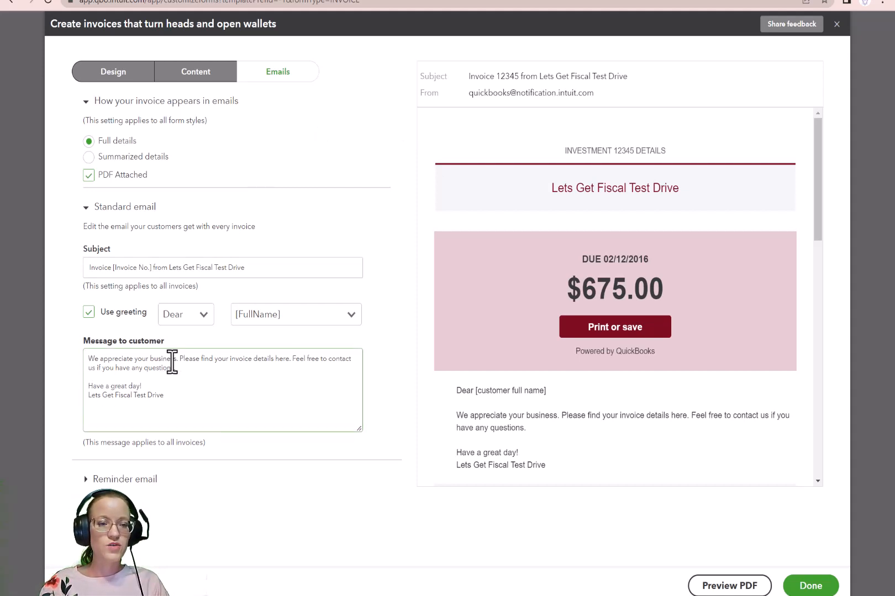
{"action": "left_click", "coordinate": [86, 356]}
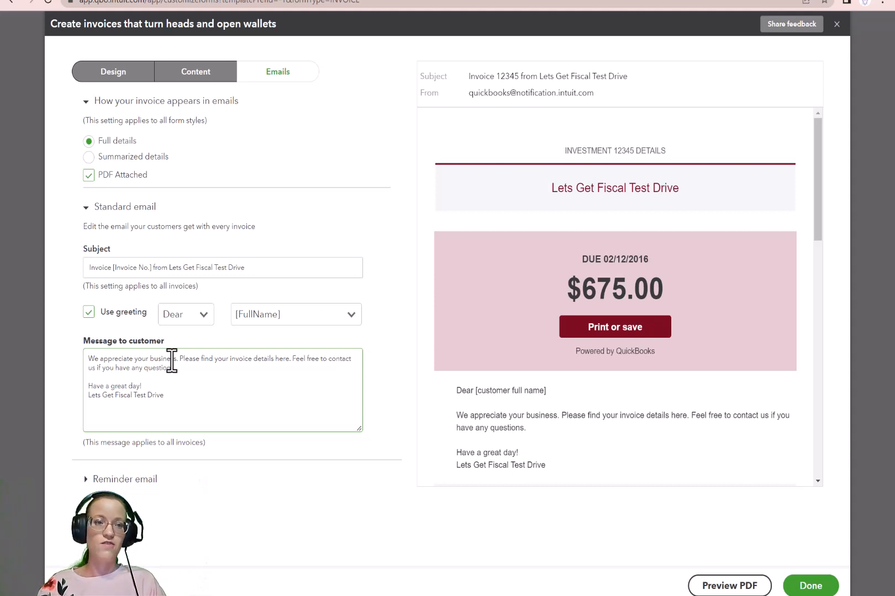
{"action": "left_click", "coordinate": [86, 479]}
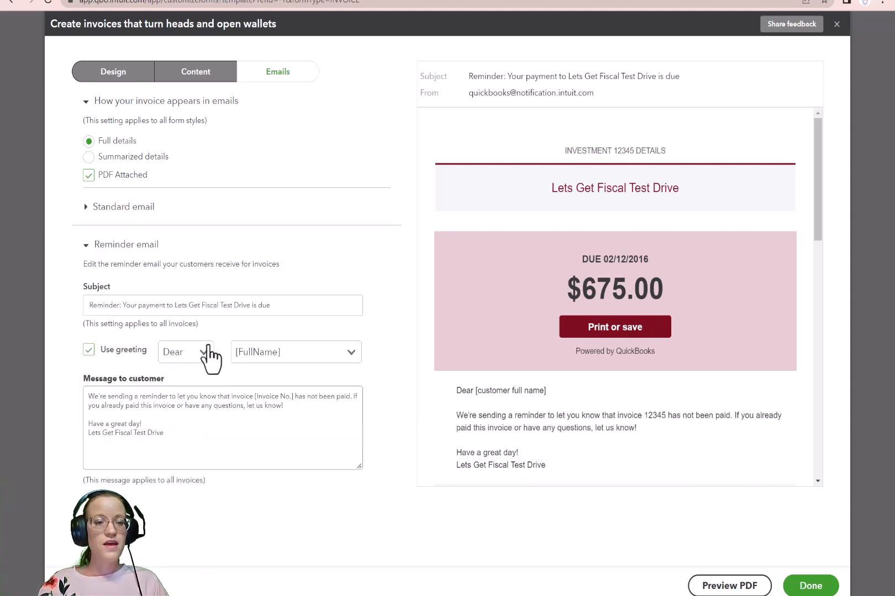
{"action": "left_click", "coordinate": [174, 408]}
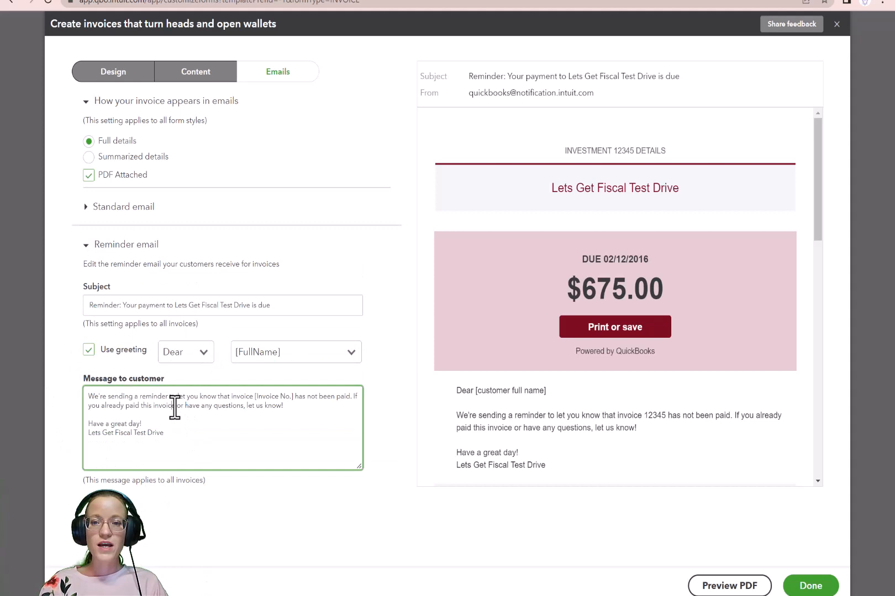
{"action": "left_click", "coordinate": [125, 405]}
{"action": "left_click", "coordinate": [82, 392]}
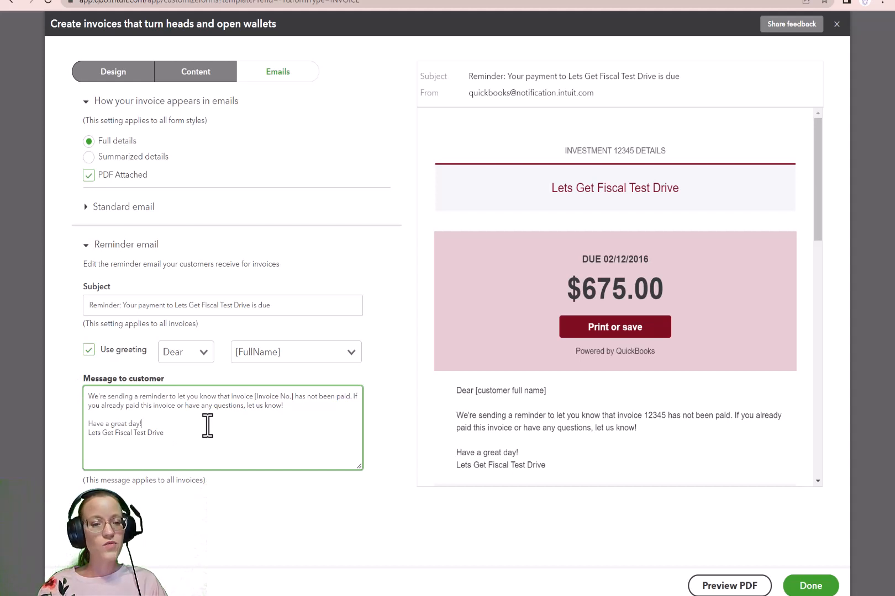
{"action": "left_click", "coordinate": [173, 434]}
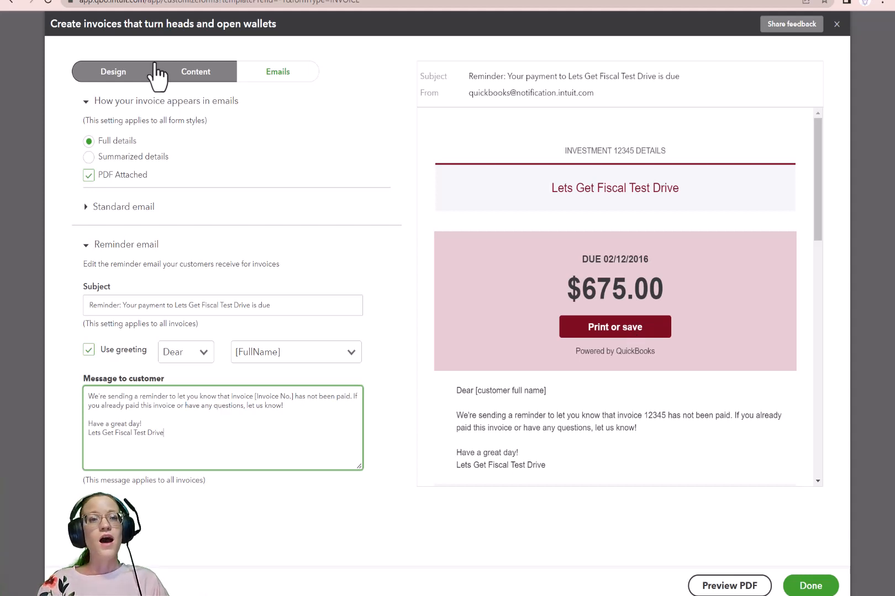
Step: Return to the design settings, preview the invoice as a PDF, and finish the template to save it
{"action": "left_click", "coordinate": [113, 72]}
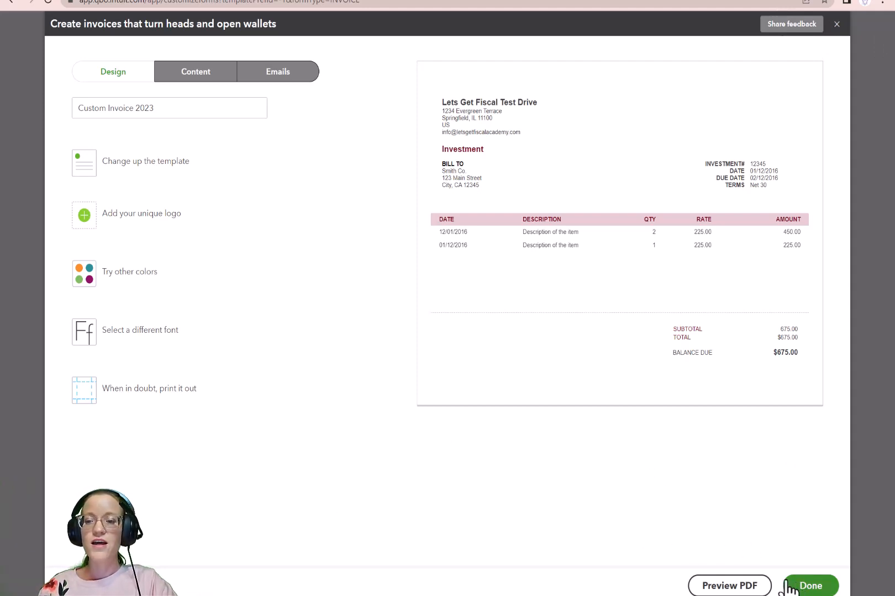
{"action": "left_click", "coordinate": [716, 588]}
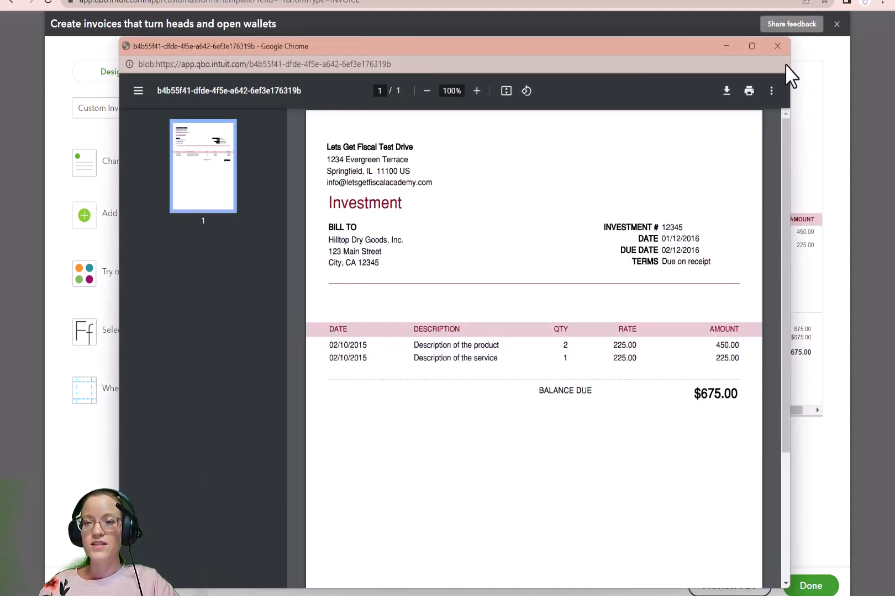
{"action": "left_click", "coordinate": [775, 47]}
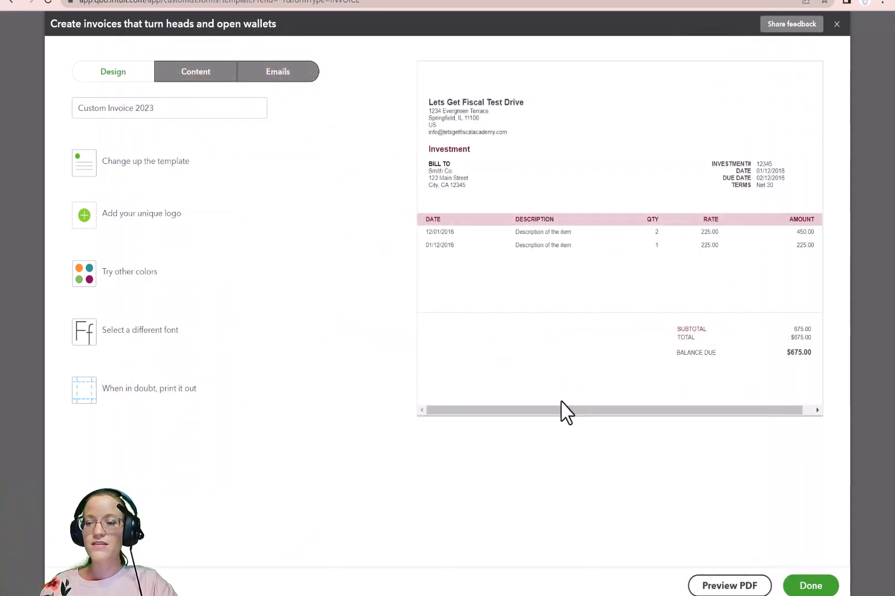
{"action": "left_click", "coordinate": [816, 569]}
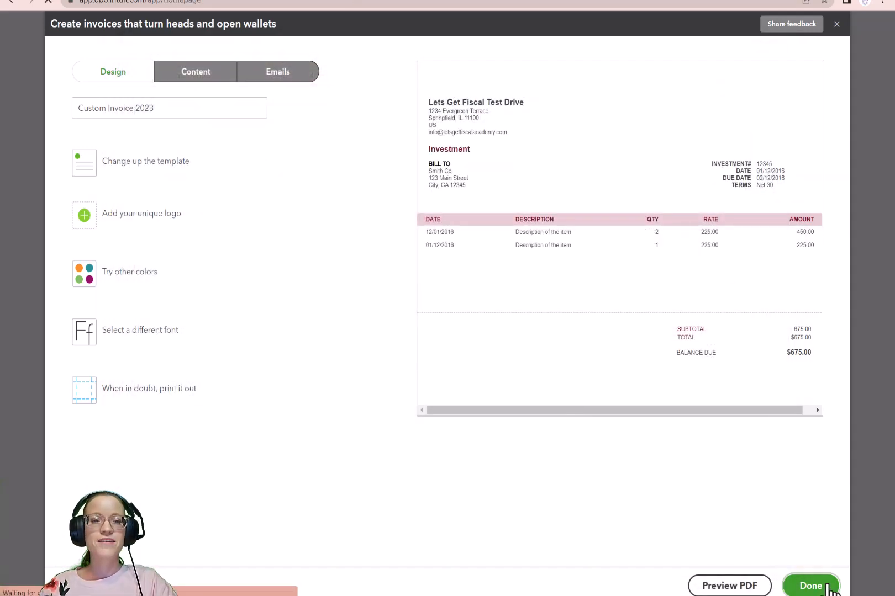